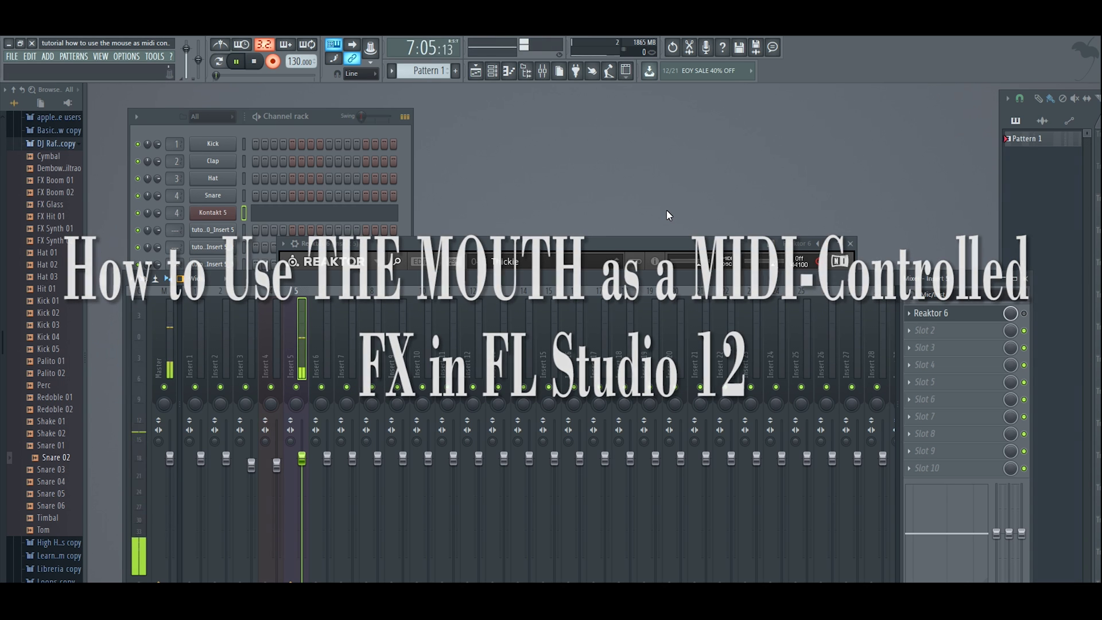
Switch on Insert 5's Reaktor 6 and step The Mouth's presets from 046 Skysmash to 042 Stuck Vocals.
click(643, 244)
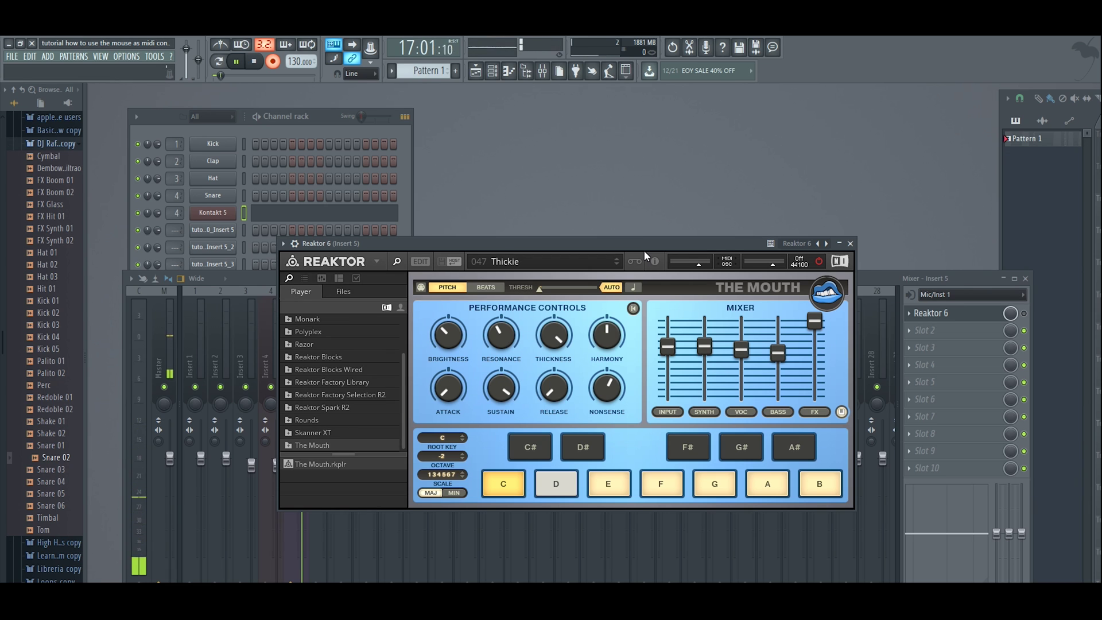
click(1023, 314)
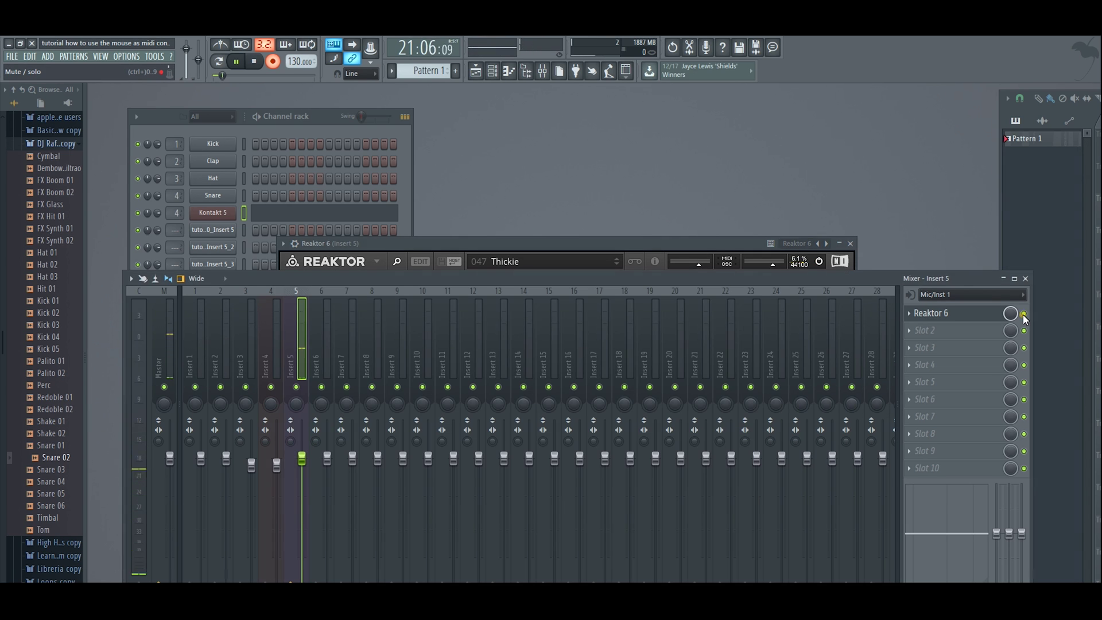
click(675, 244)
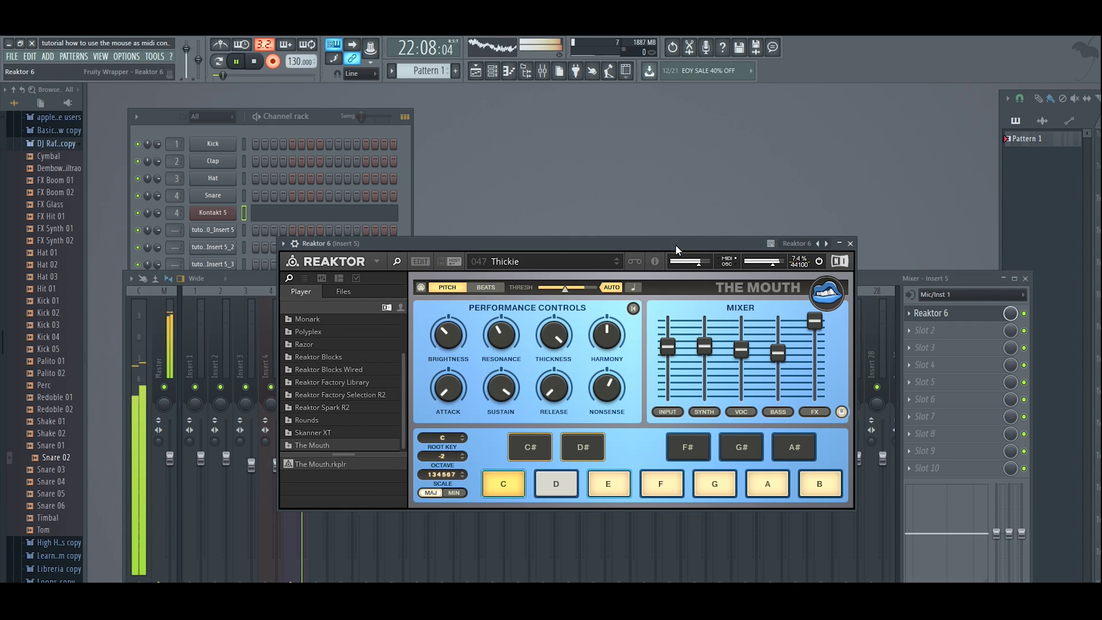
click(618, 257)
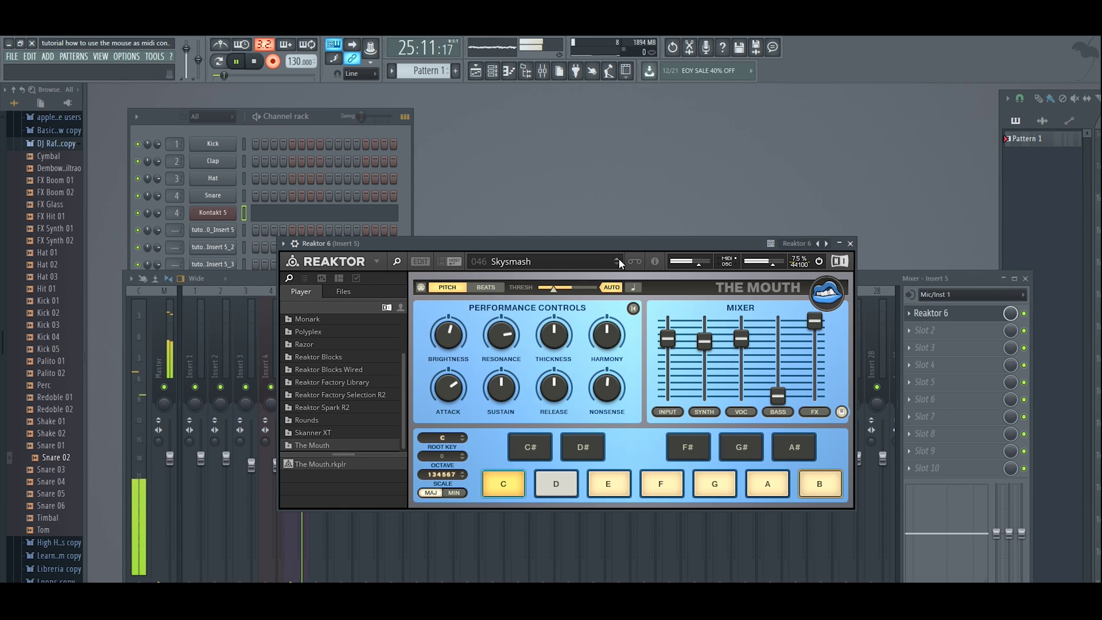
click(618, 258)
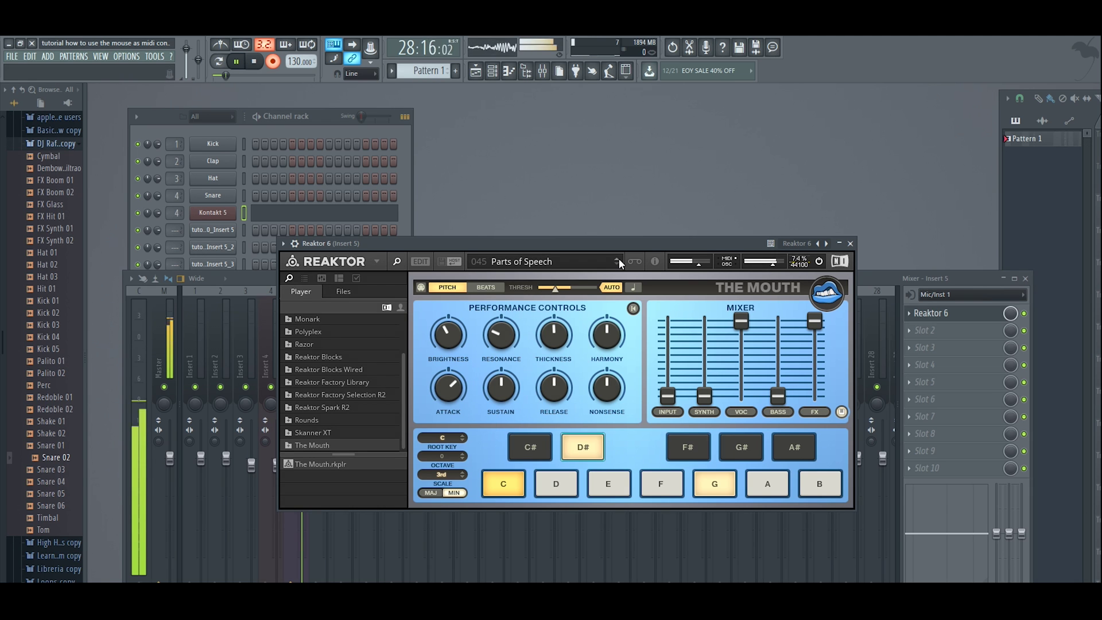
click(618, 258)
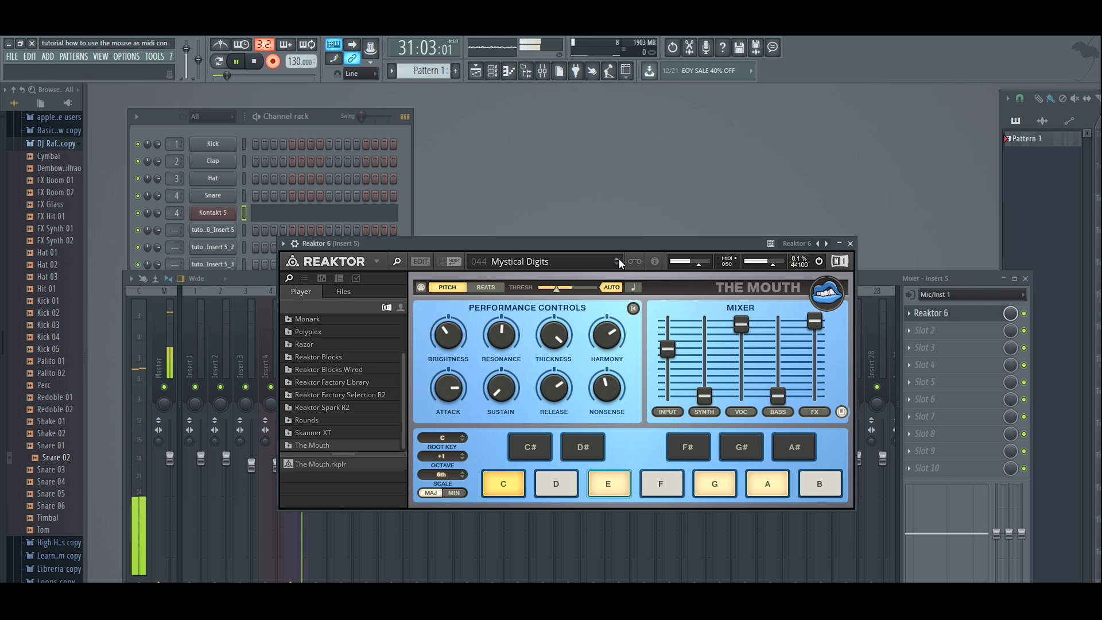
click(618, 258)
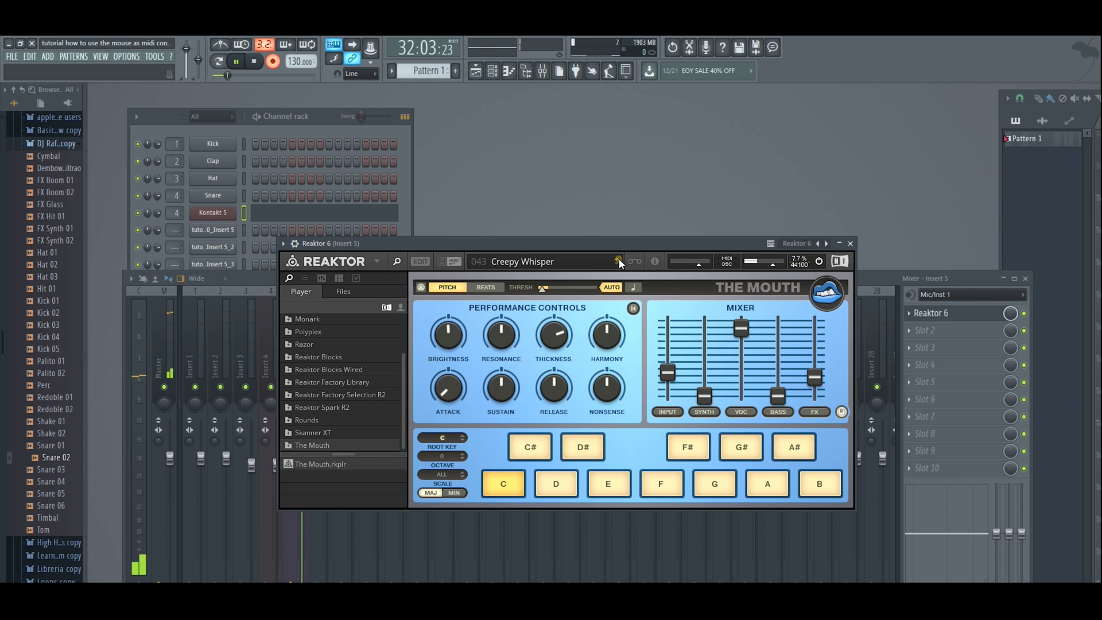
click(618, 259)
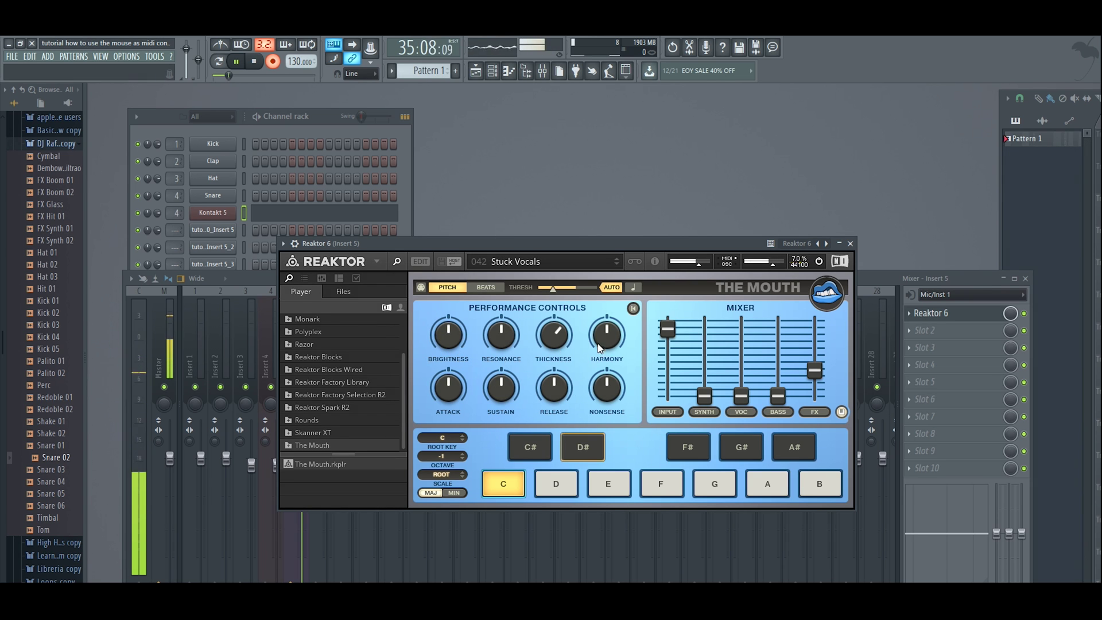
Lower Brightness to 2.00, switch Reaktor 6 off, and load the 043 Creepy Whisper preset.
drag(456, 328, 489, 329)
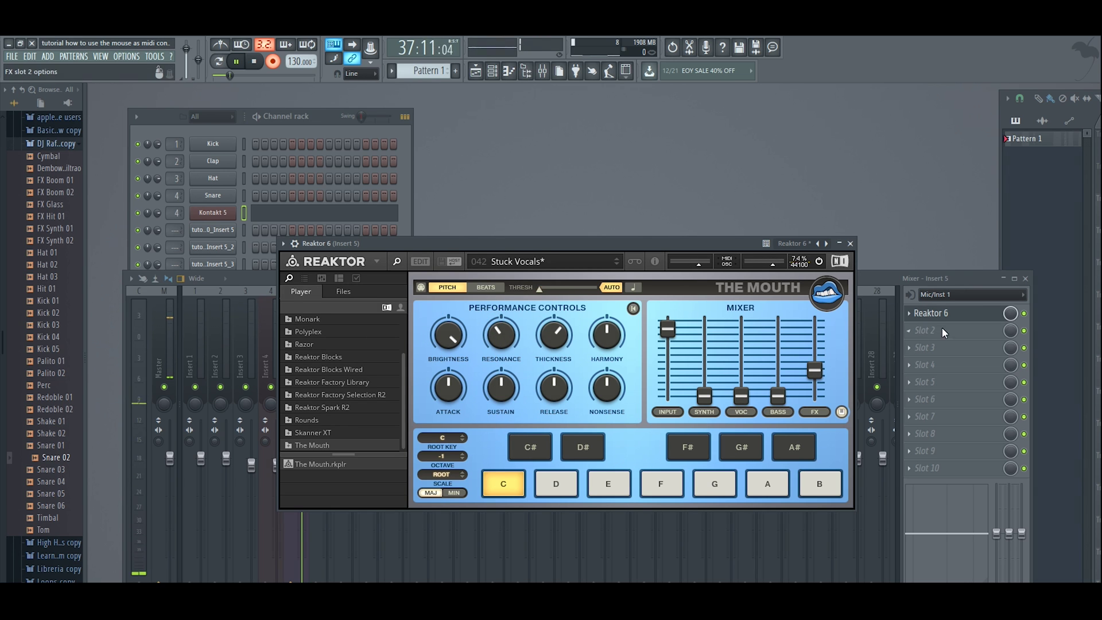
click(1023, 313)
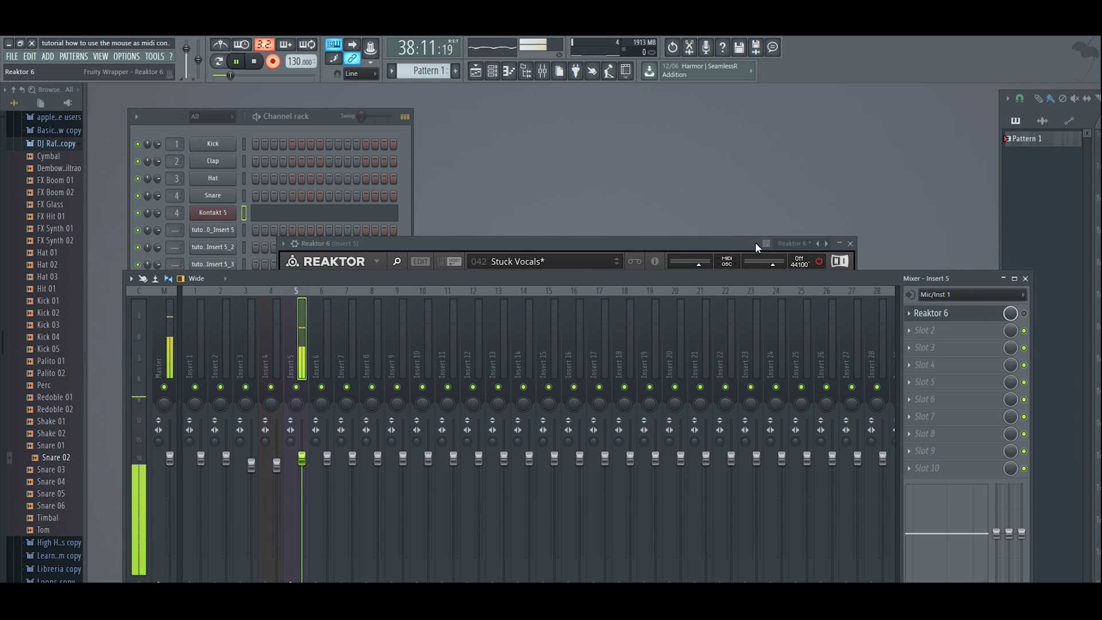
click(720, 244)
click(617, 265)
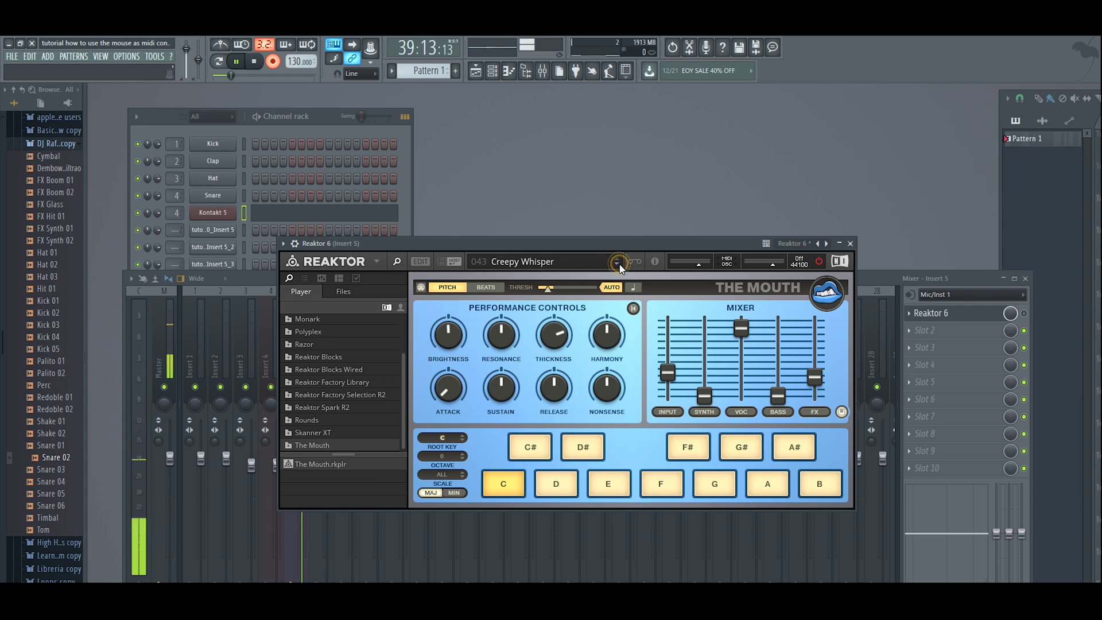
Step The Mouth's preset forward to 044 Mystical Digits.
click(617, 264)
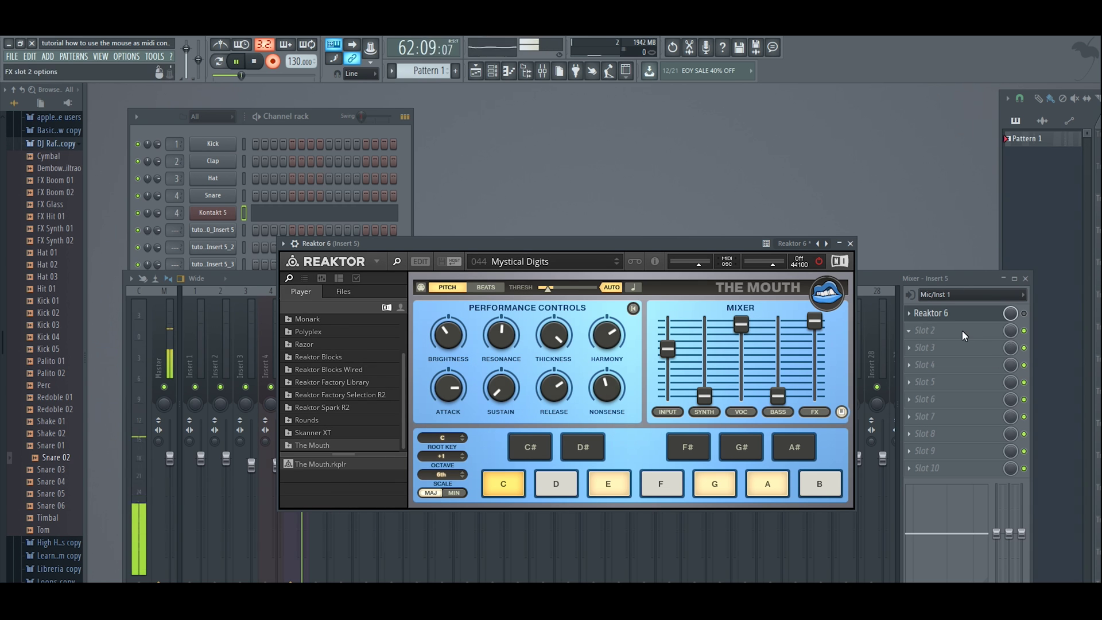
Close the Reaktor and mixer windows, then reopen the mixer with Insert 5 selected.
click(851, 244)
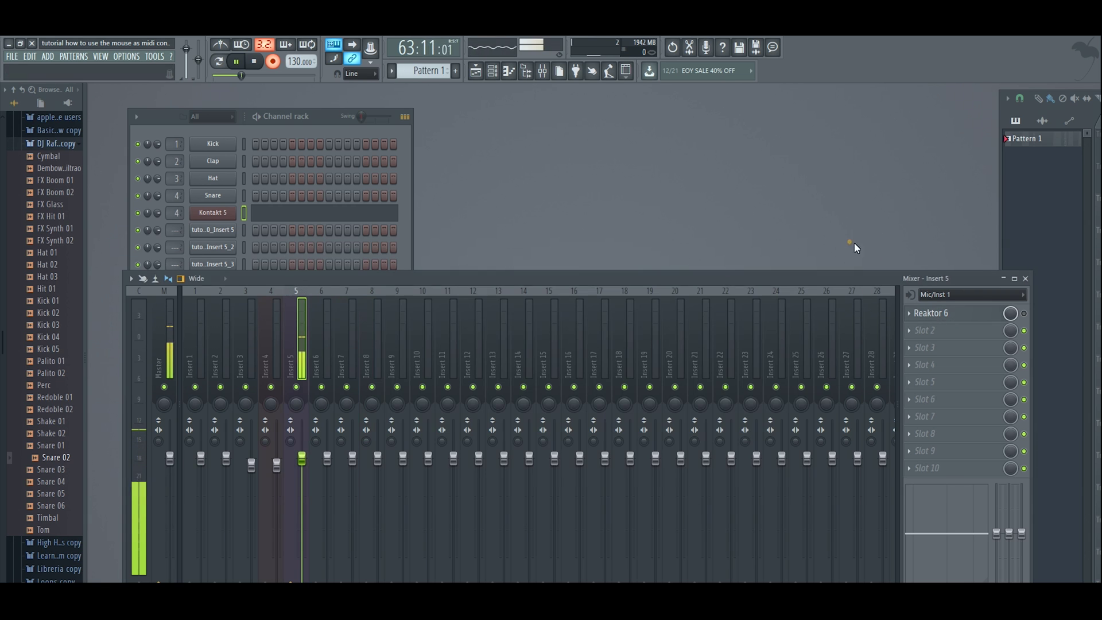
click(1026, 278)
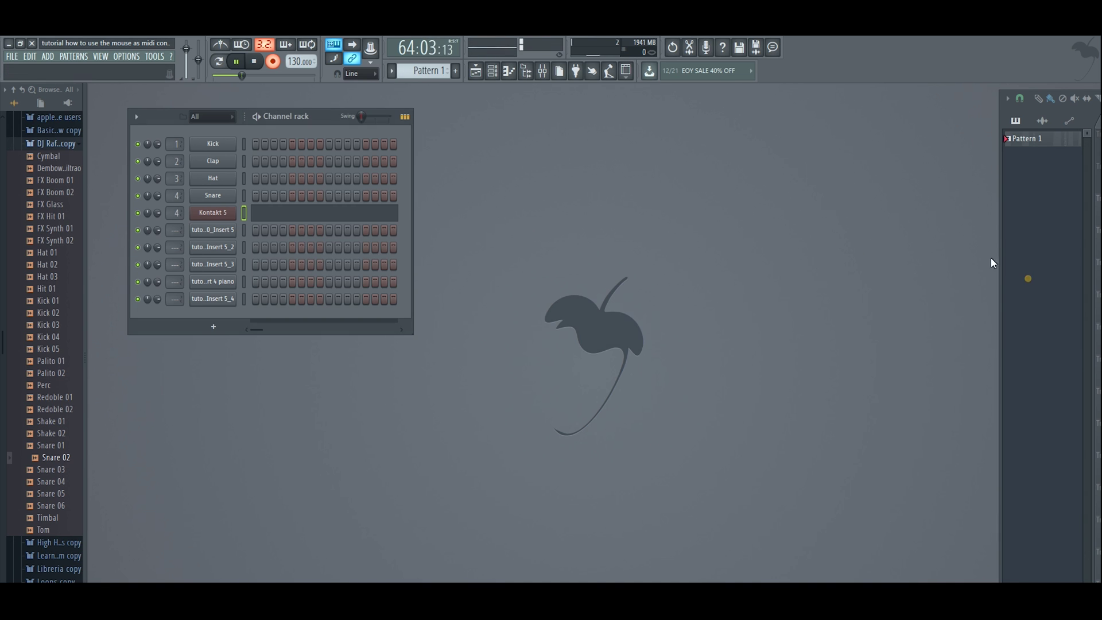
click(543, 71)
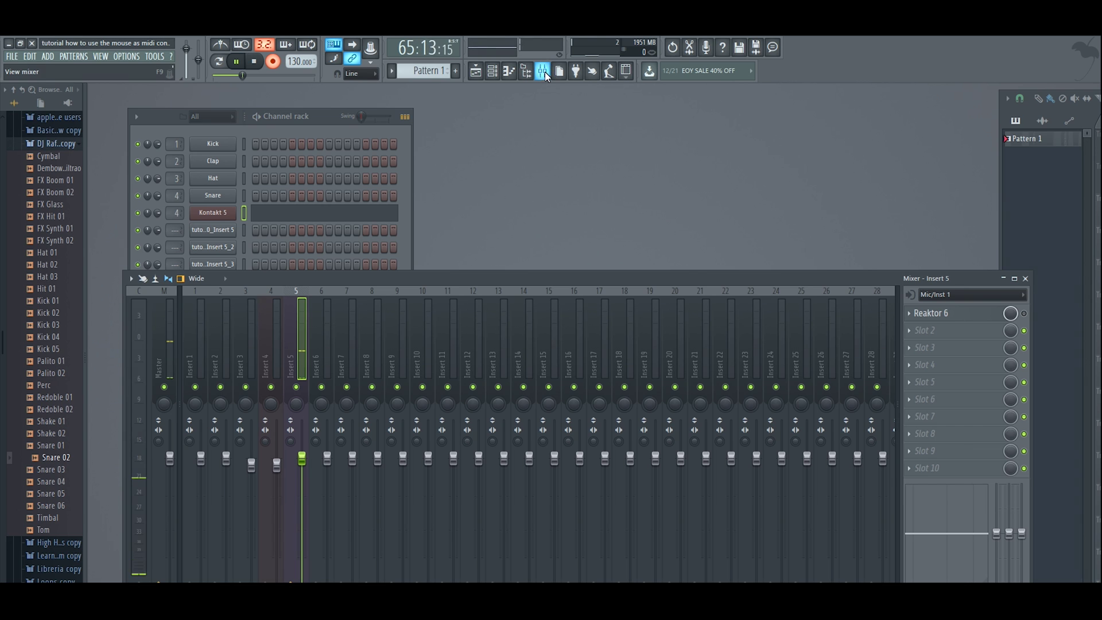
click(303, 318)
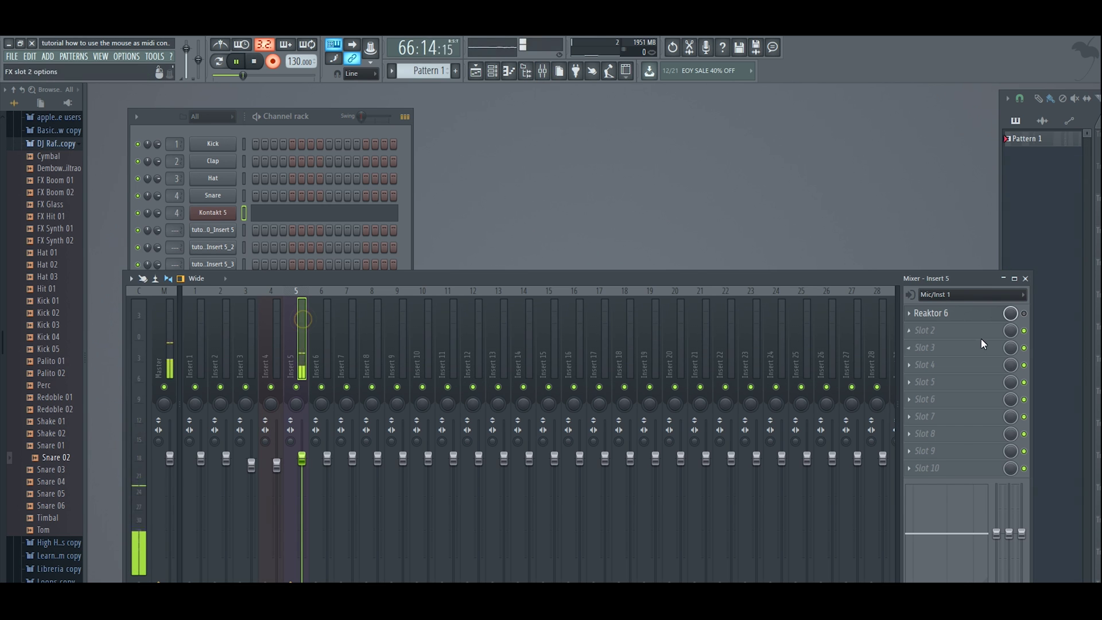
Load Reaktor 6 with The Mouth into Insert 5's second effect slot.
click(910, 331)
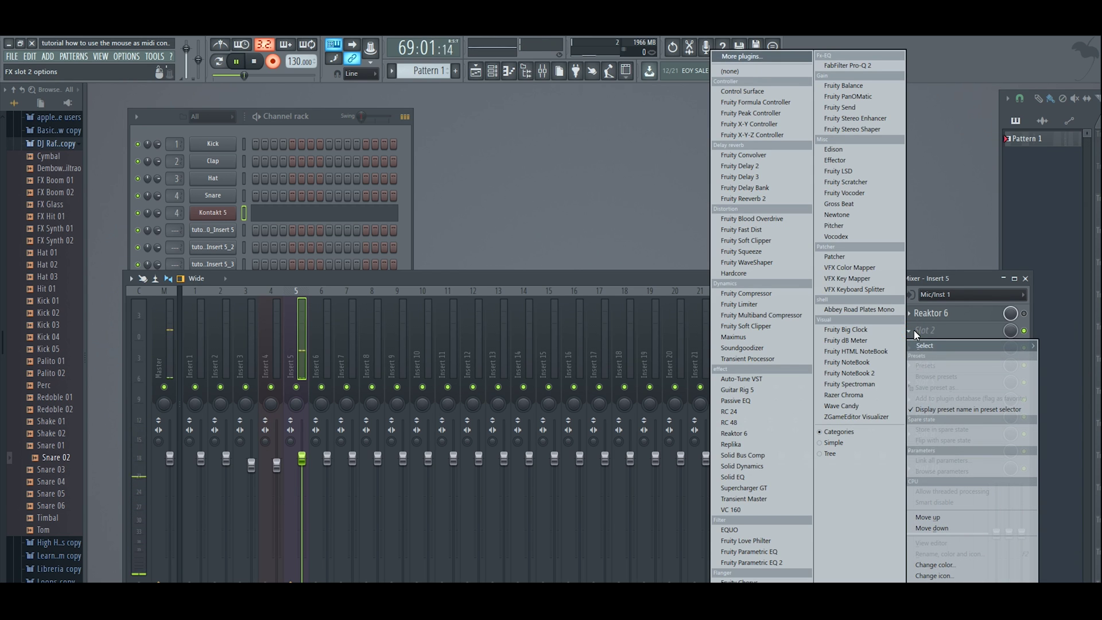
click(1024, 331)
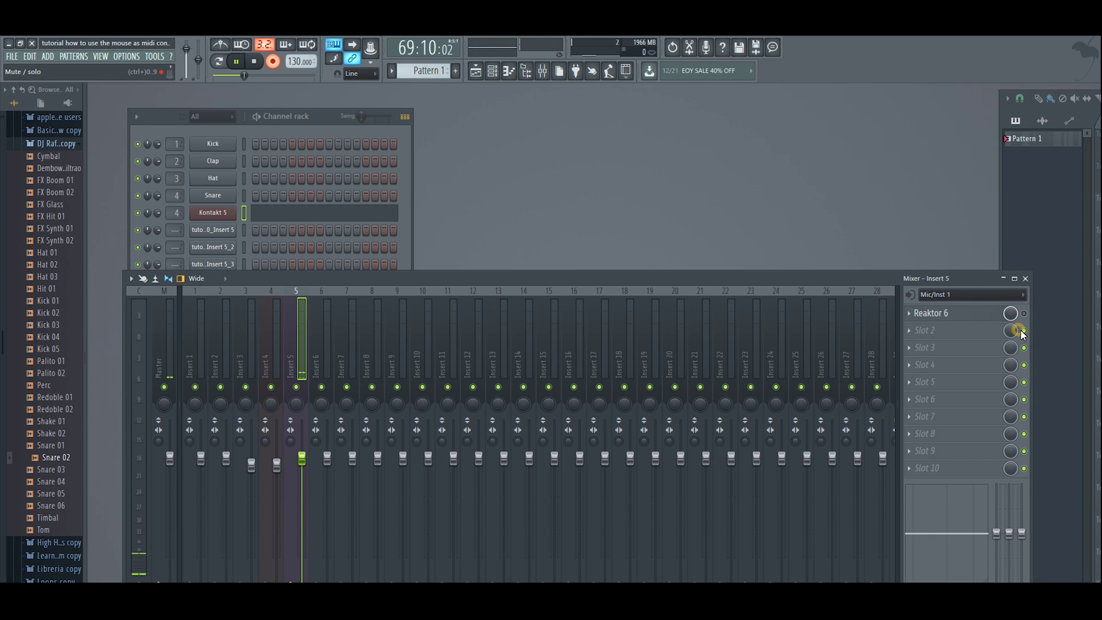
click(908, 330)
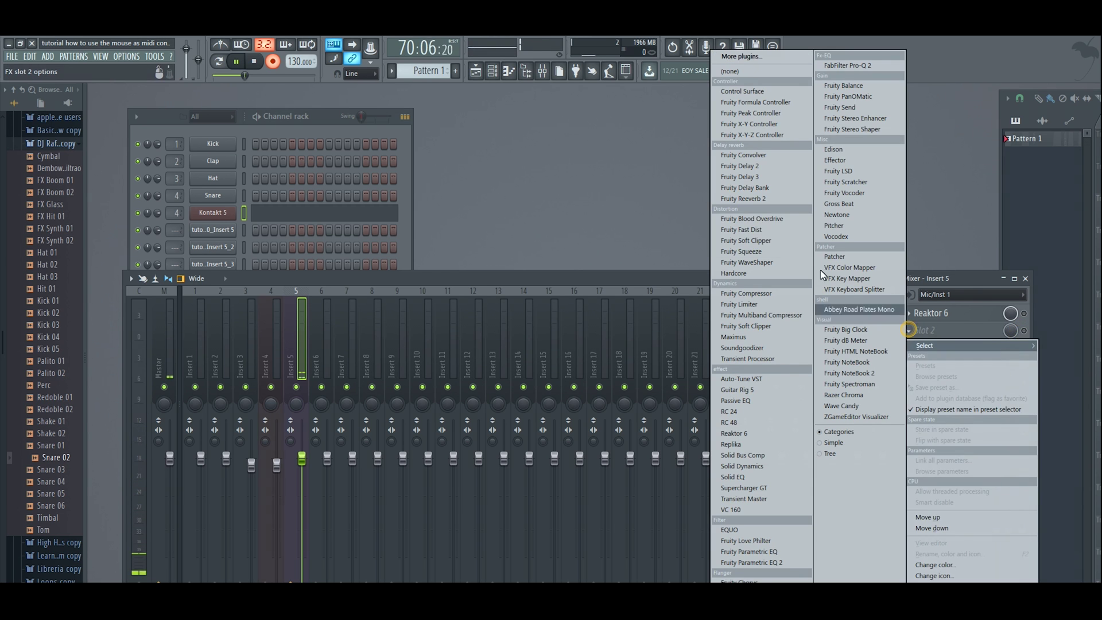
click(762, 435)
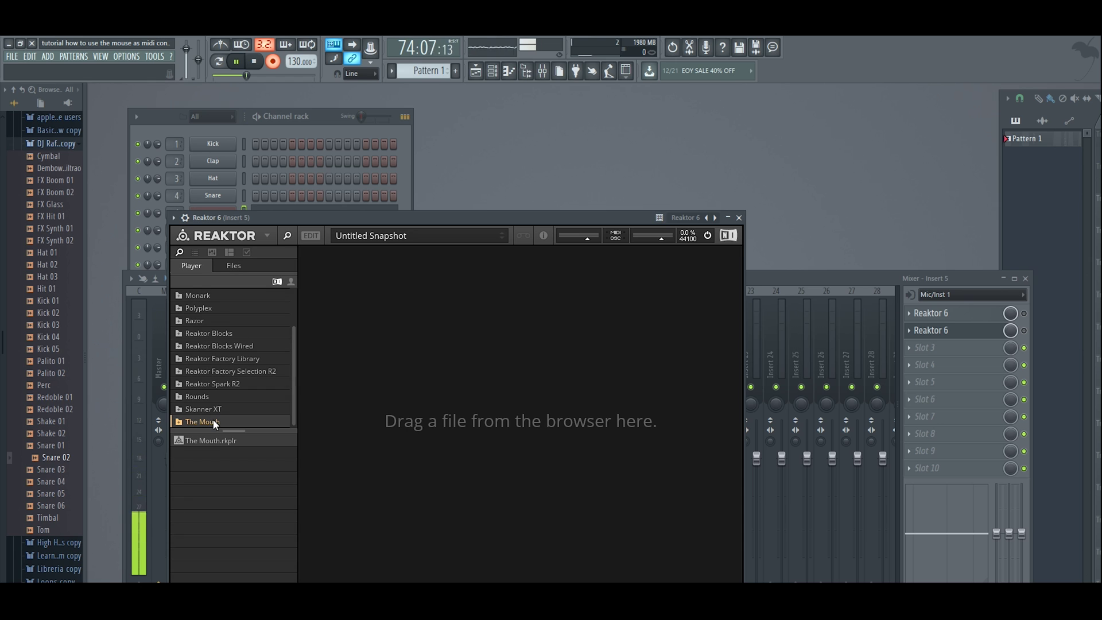
scroll(291, 381, up, 1)
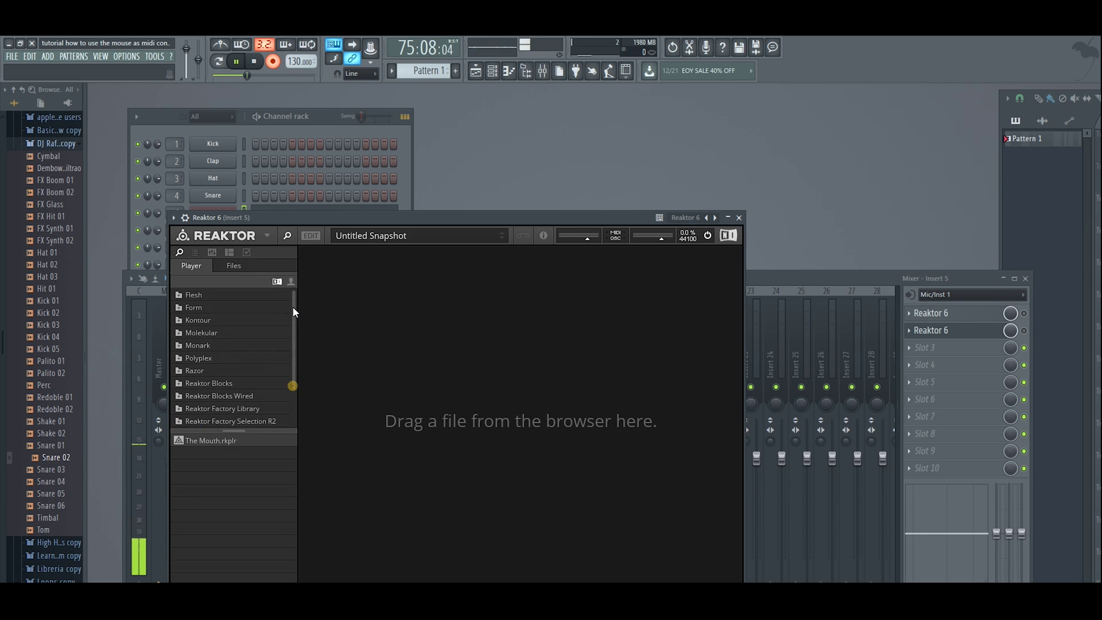
scroll(286, 381, down, 1)
click(210, 423)
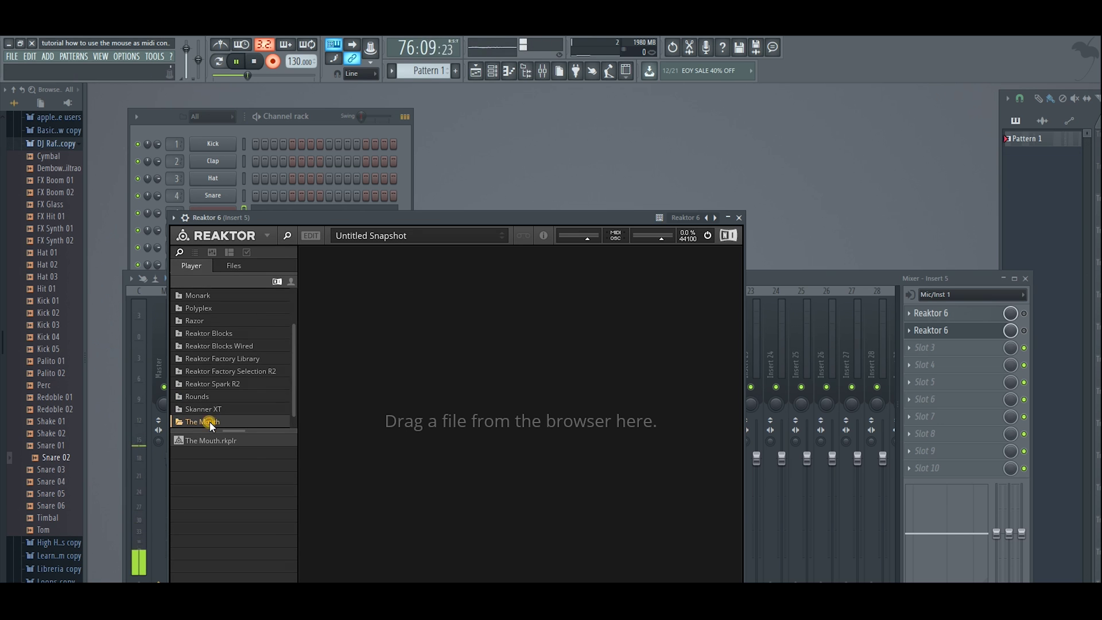
double_click(212, 441)
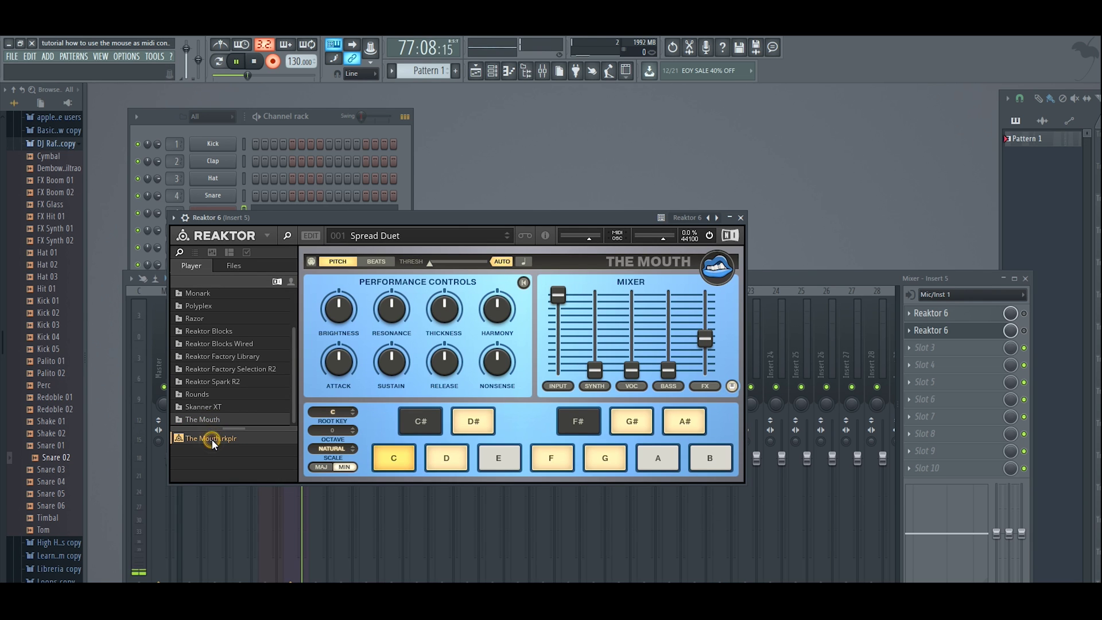
Replace the second Reaktor 6 slot with (none), leaving one Reaktor 6 on Insert 5.
click(740, 217)
click(957, 332)
click(906, 333)
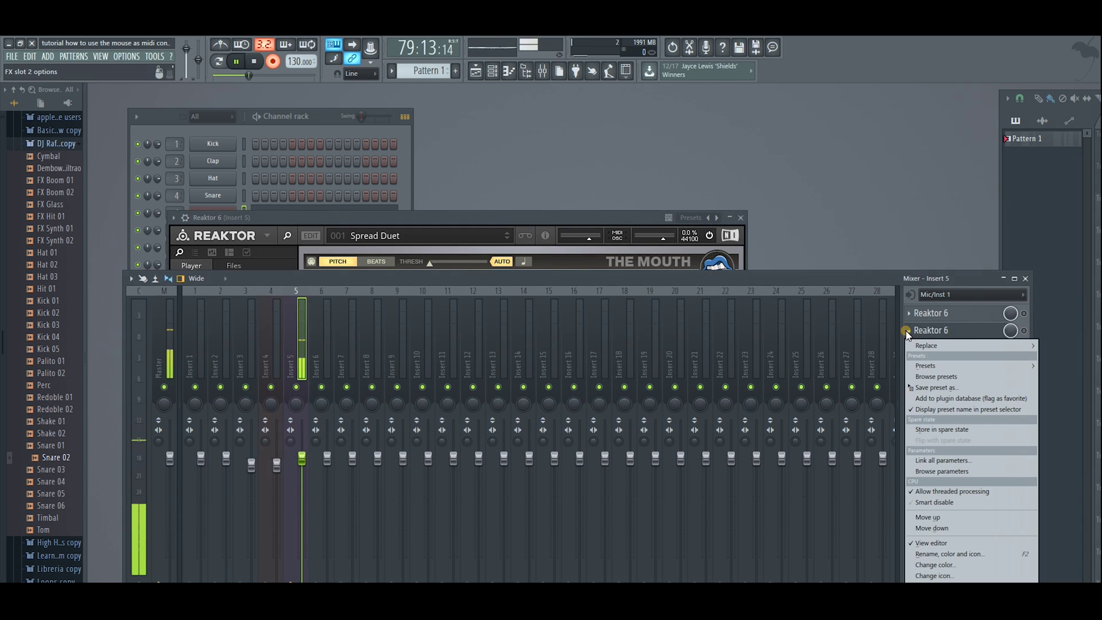
mouse_move(929, 345)
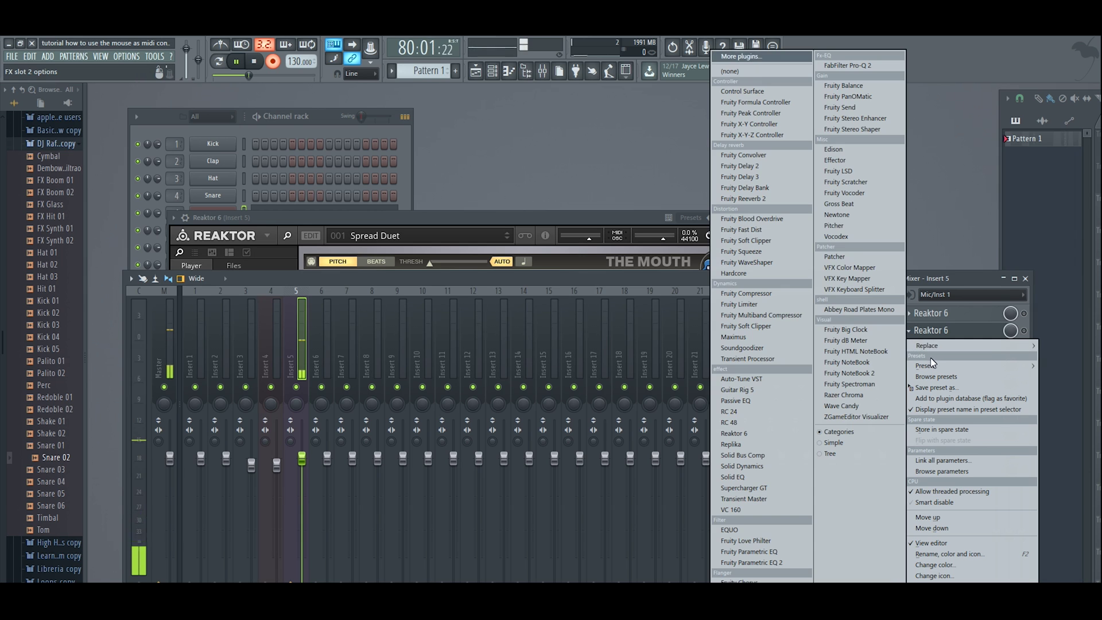
click(735, 70)
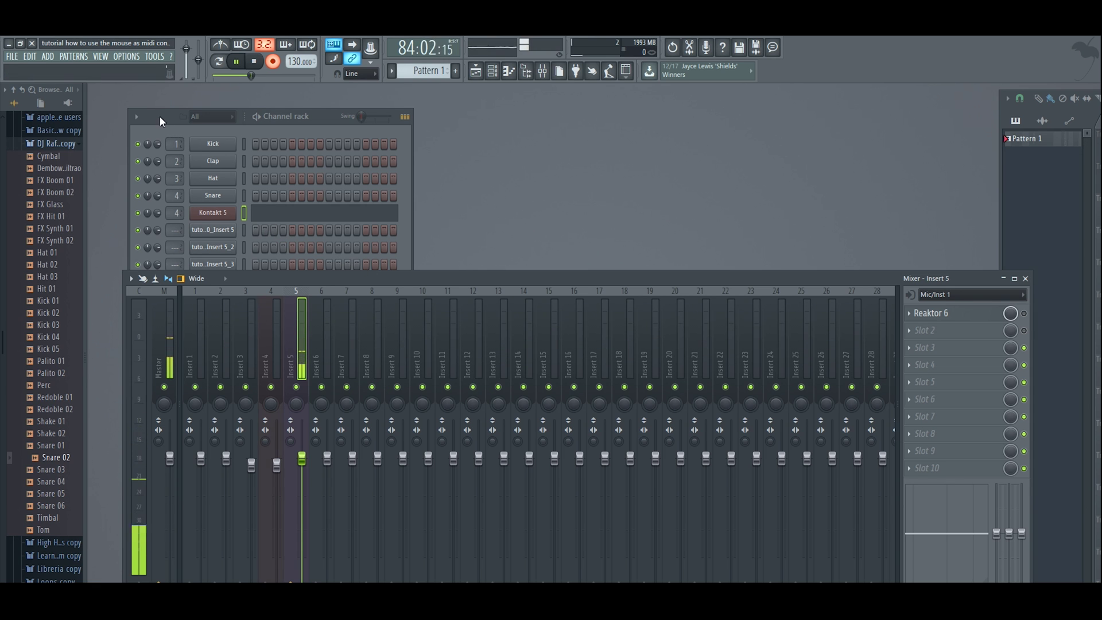
In MIDI settings, assign the SynthStation25 output to port 1, matching its input.
click(128, 57)
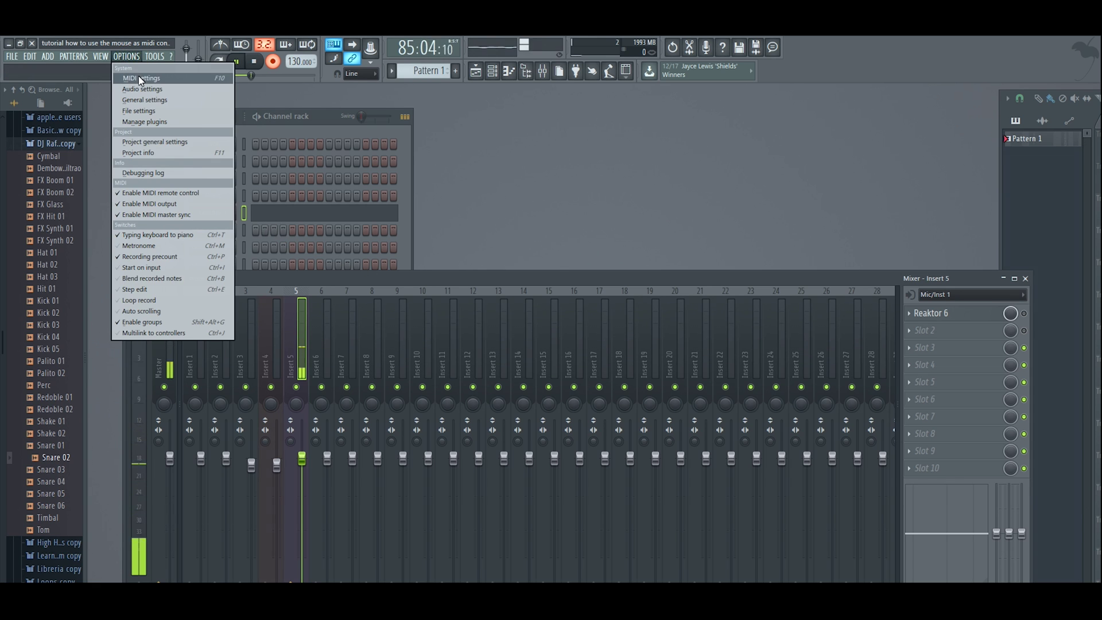
click(140, 78)
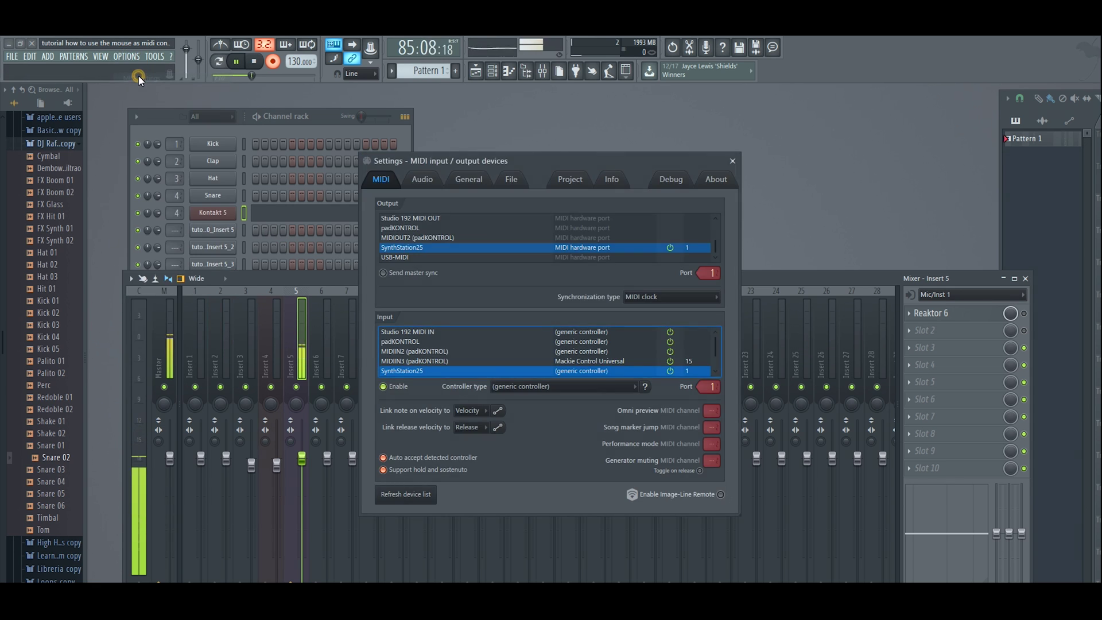
click(484, 241)
key(Up)
key(Up)
key(Up)
key(Up)
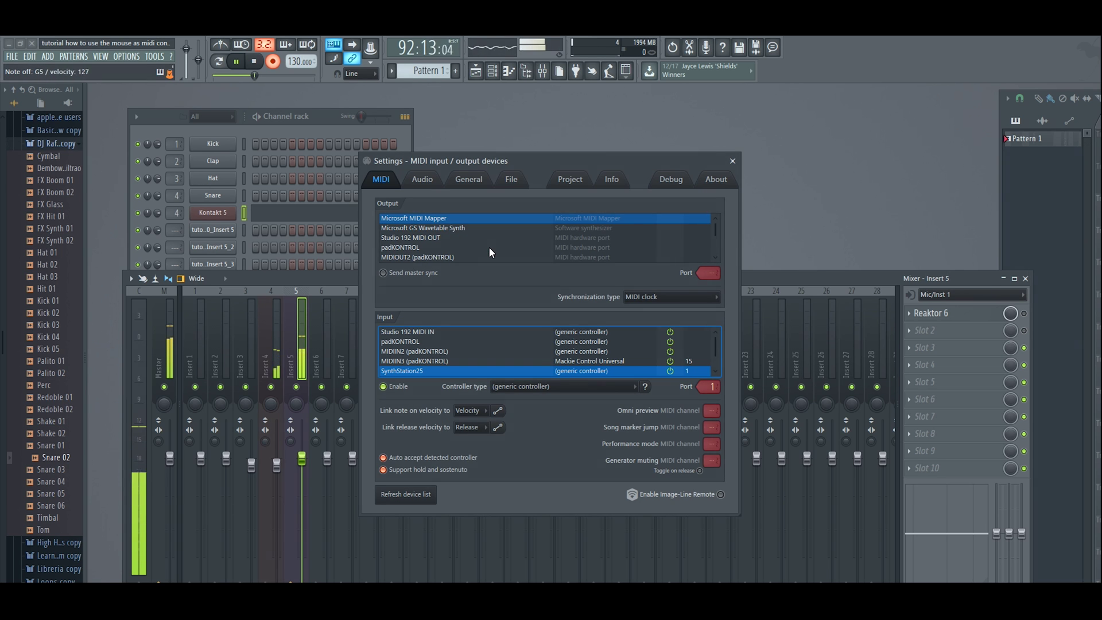
click(542, 252)
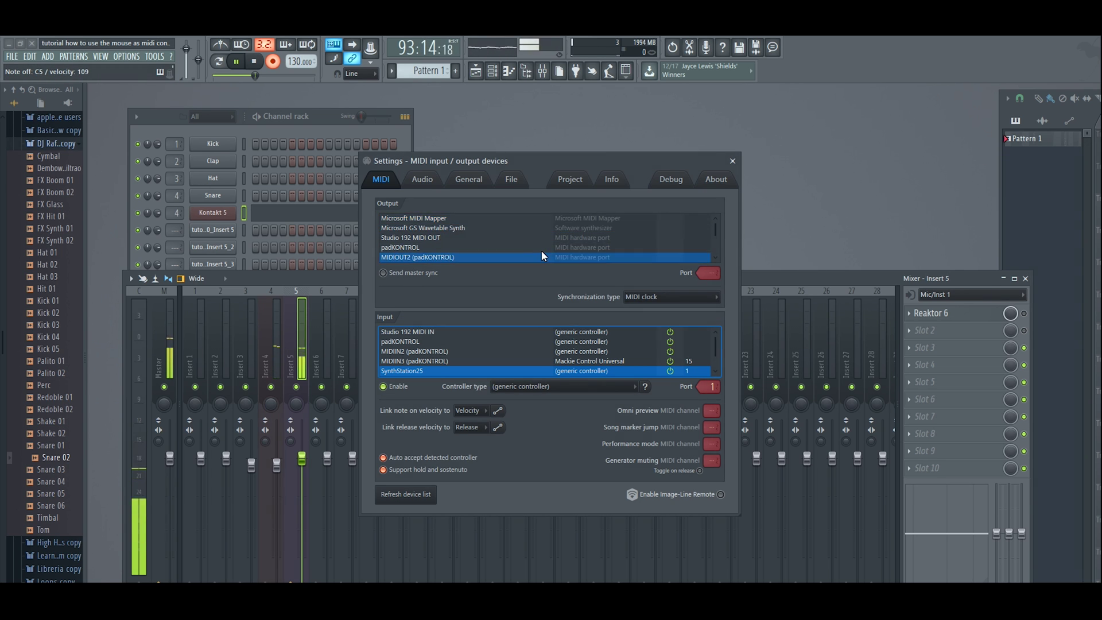
key(Down)
key(Down)
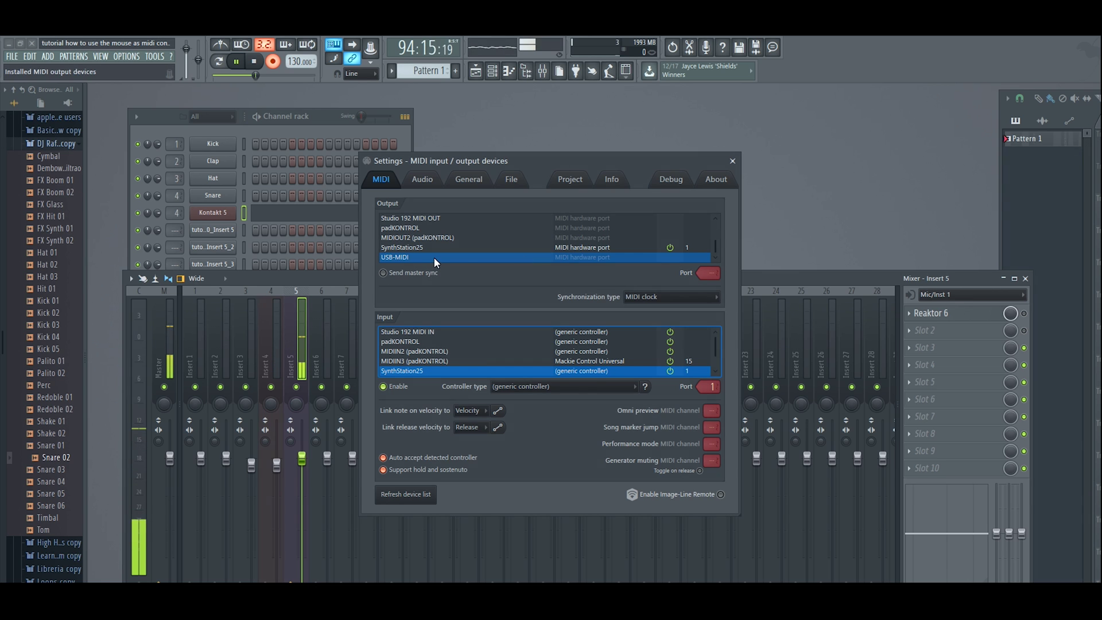
click(420, 248)
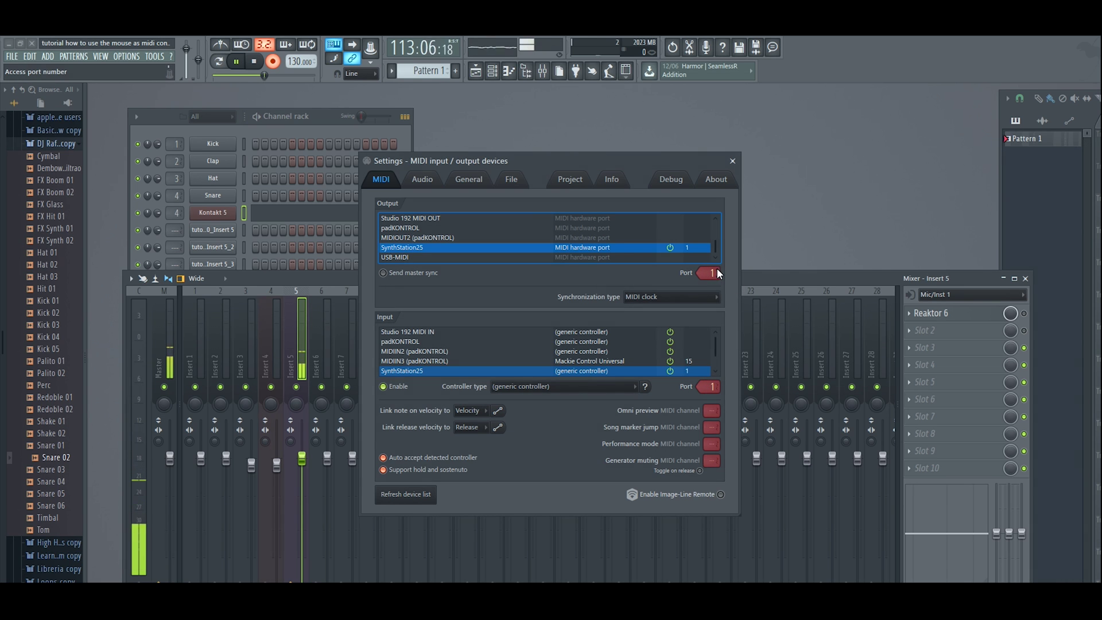
Set Reaktor 6's wrapper MIDI input port to 1 and return to The Mouth's interface.
click(734, 161)
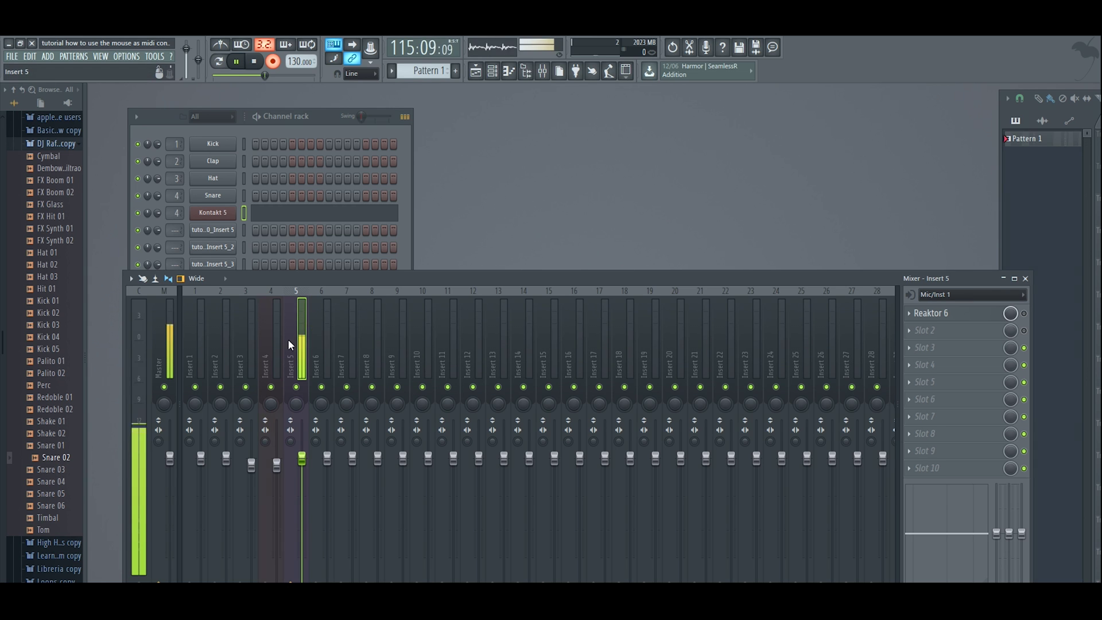
click(937, 314)
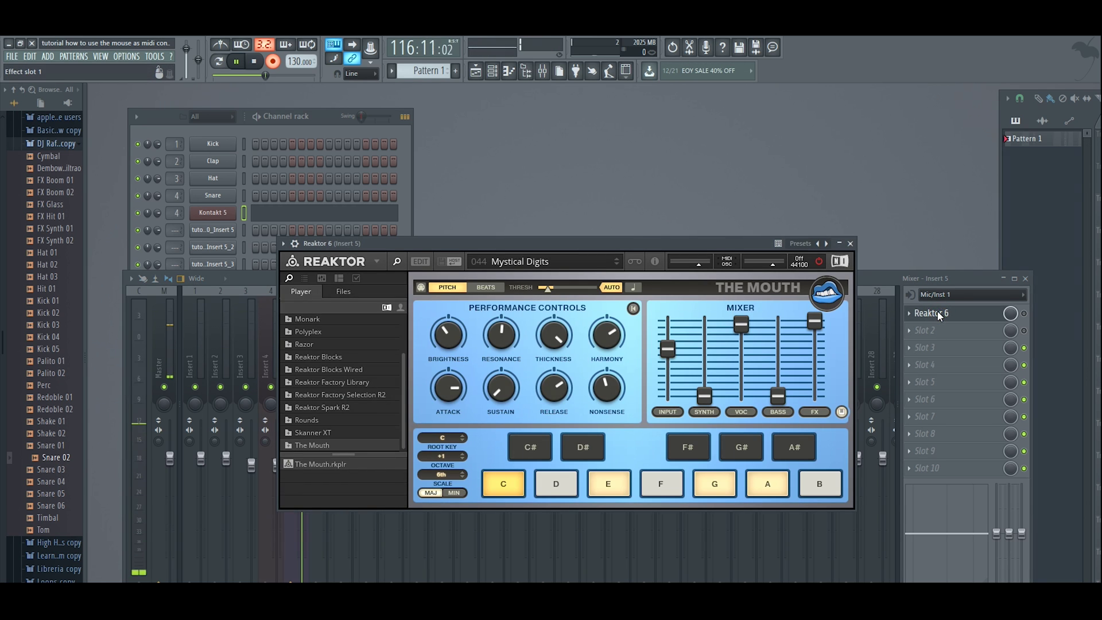
click(295, 245)
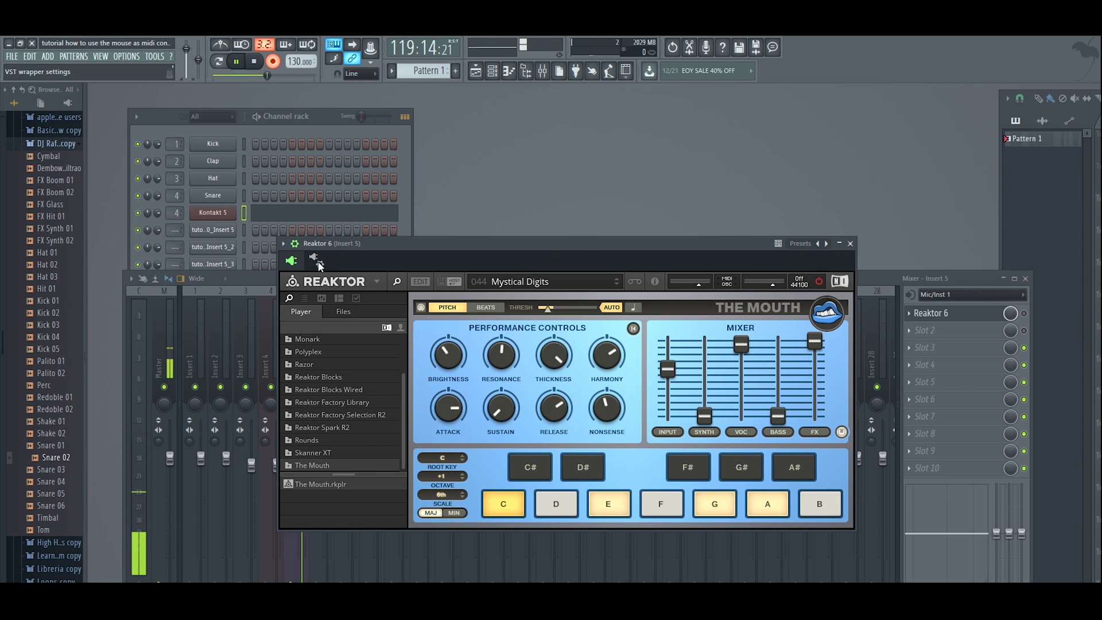
click(316, 260)
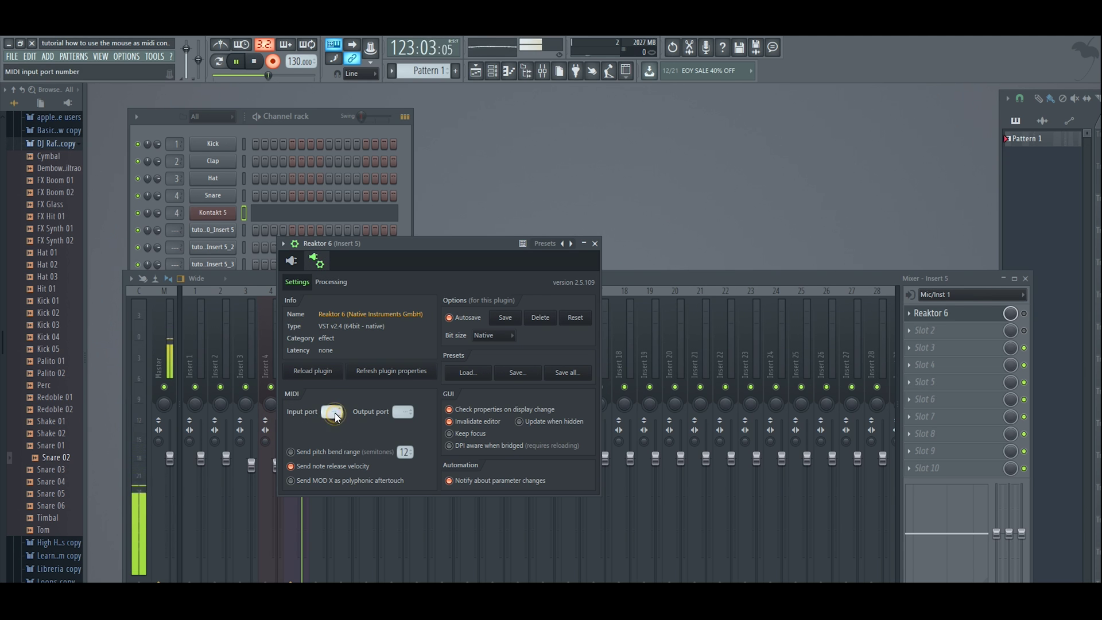
scroll(332, 412, up, 1)
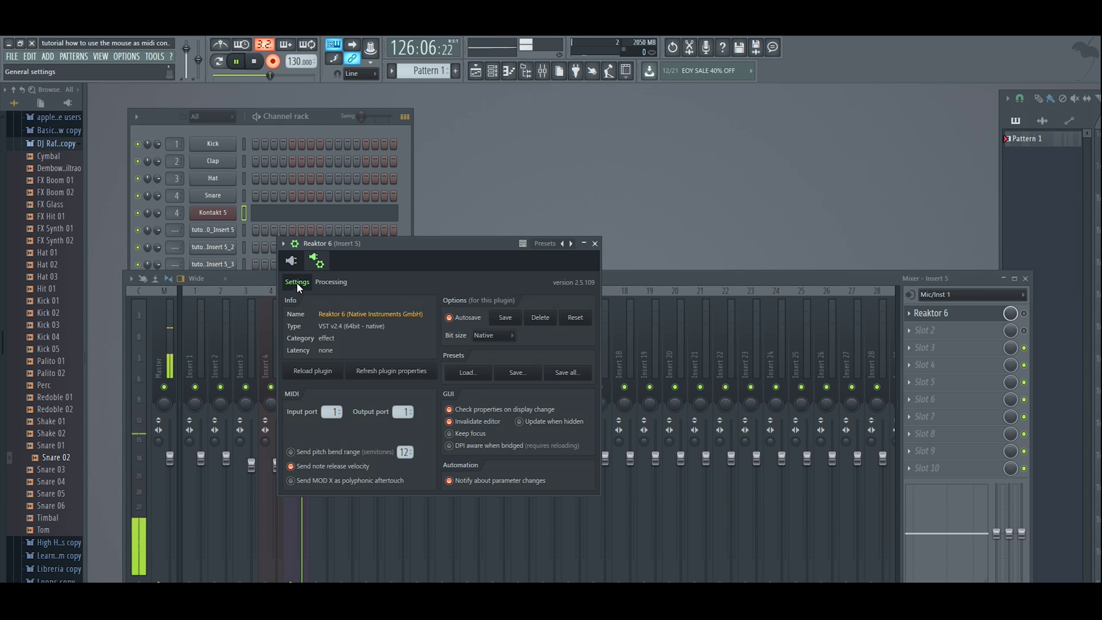
click(292, 262)
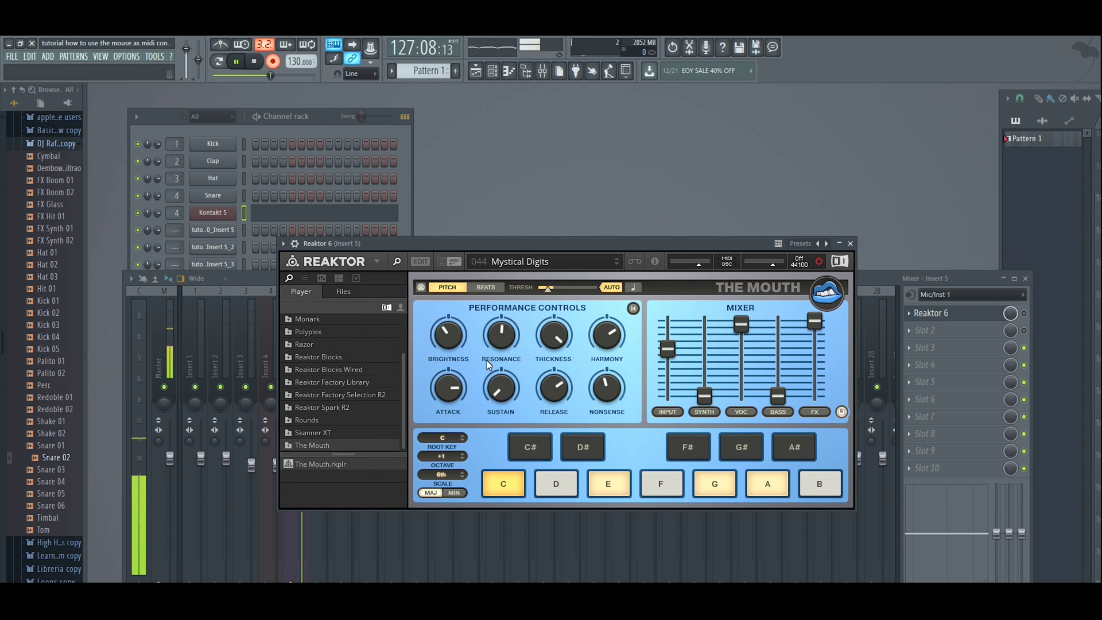
Toggle Insert 5's Reaktor 6 effect on, off, and back on, leaving it enabled.
click(1024, 314)
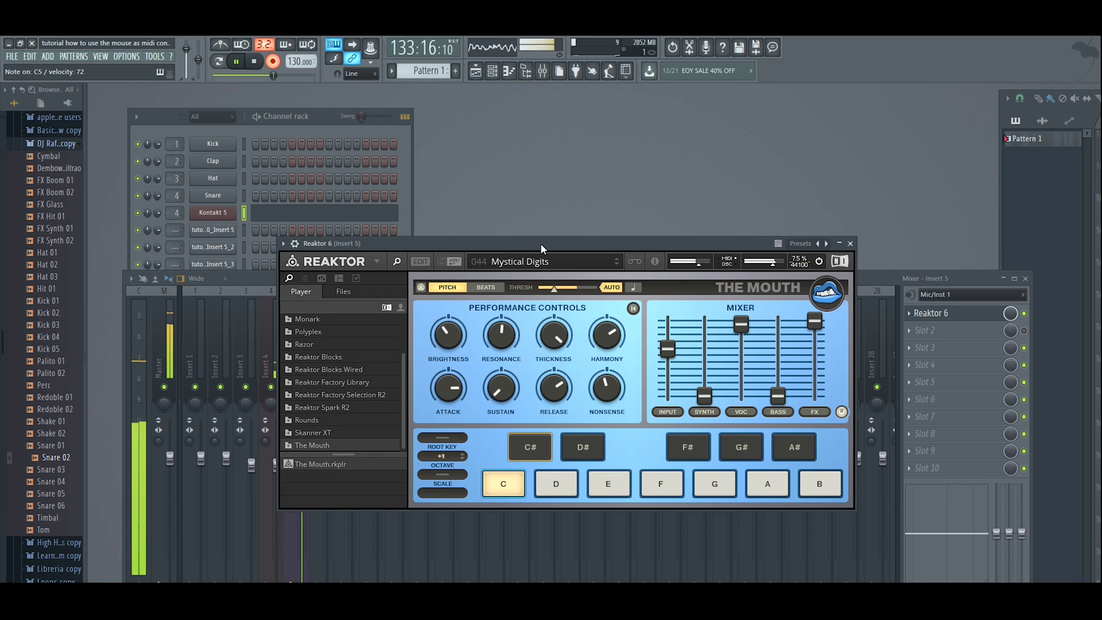
click(1024, 312)
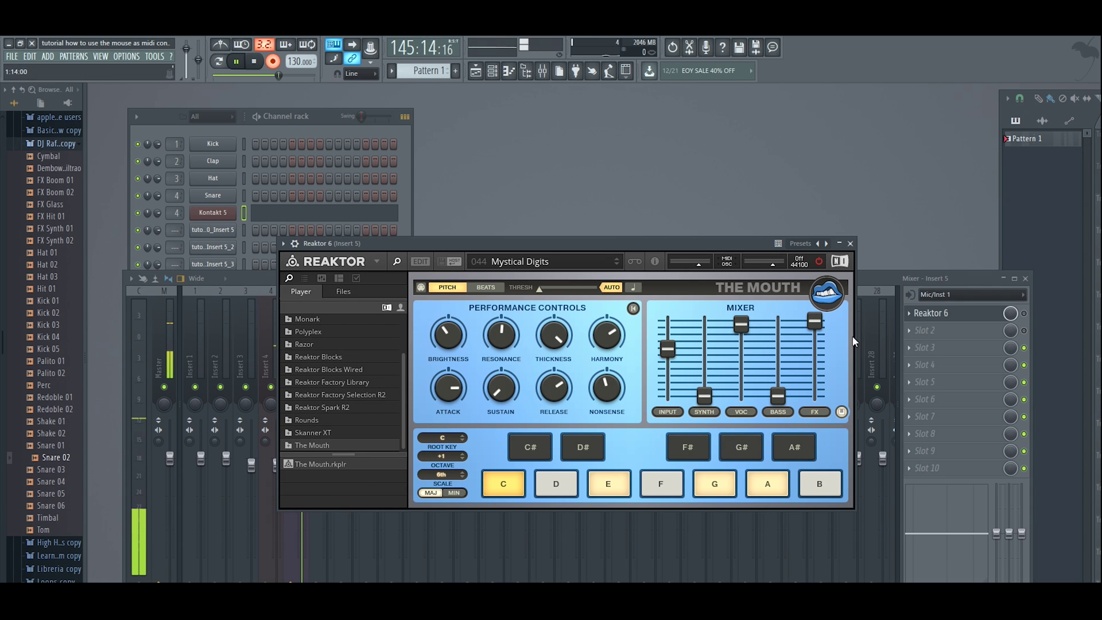
click(1024, 313)
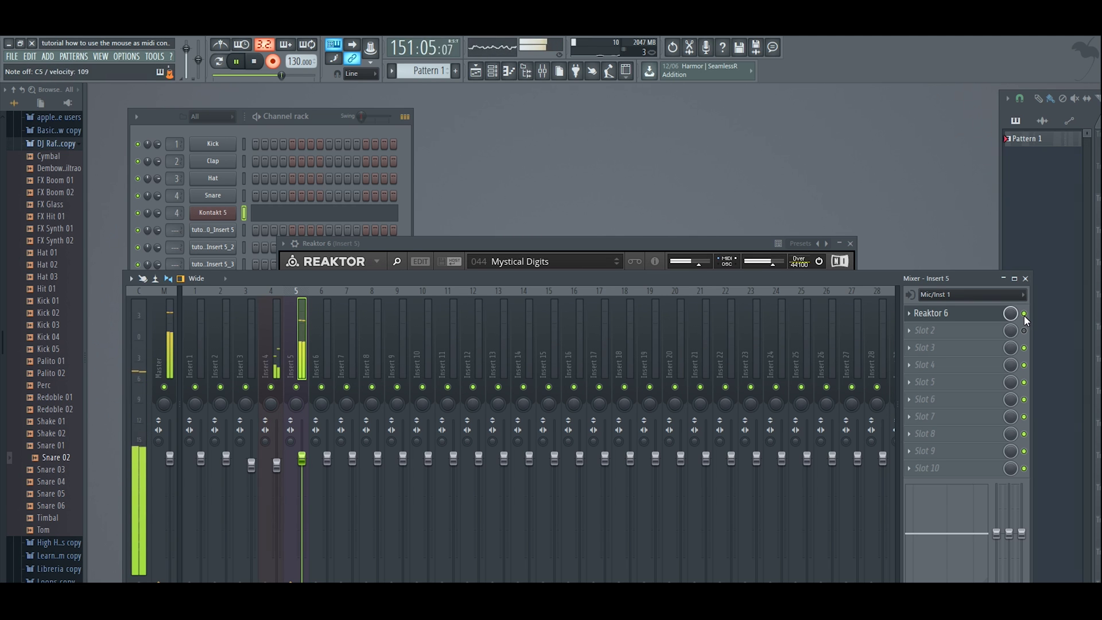
Switch Reaktor 6 off, select the Kontakt 5 channel, and bring The Mouth's window forward.
click(1023, 314)
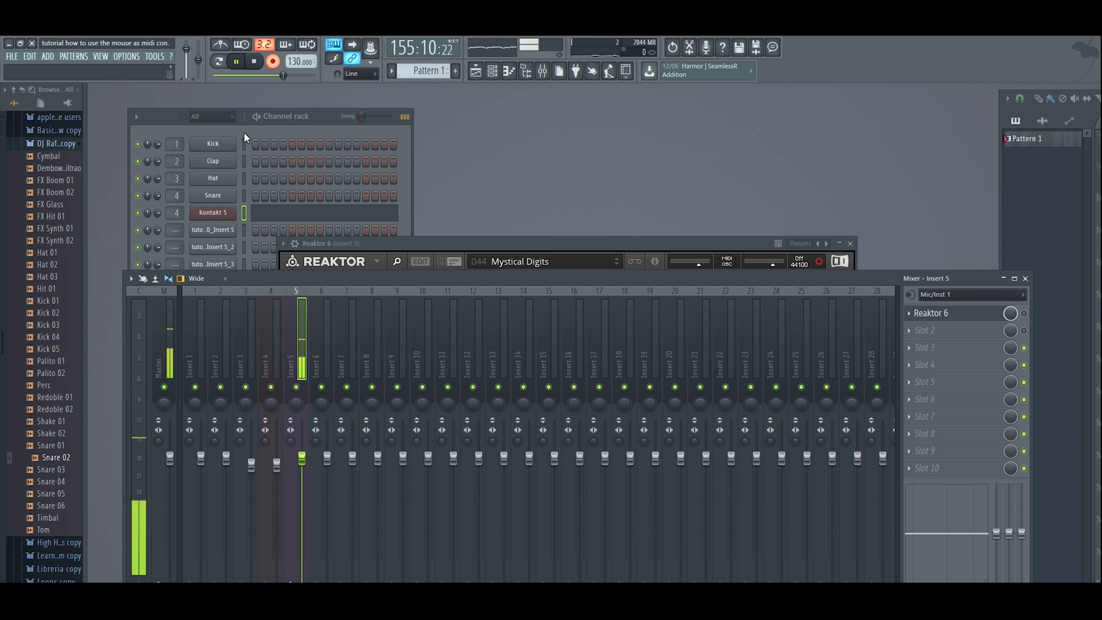
click(311, 111)
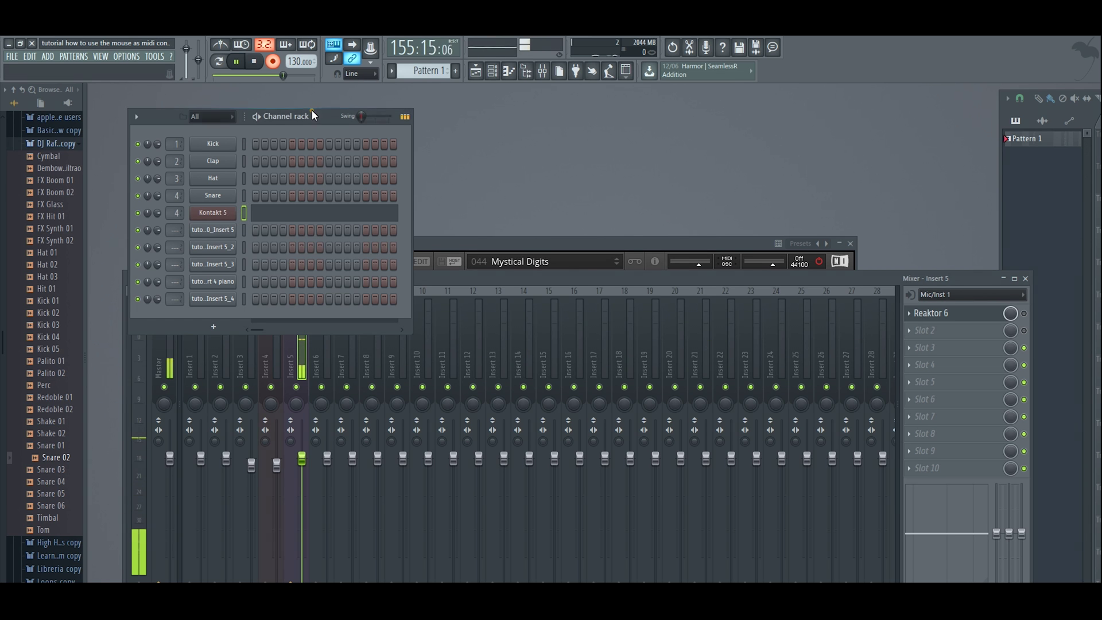
click(244, 214)
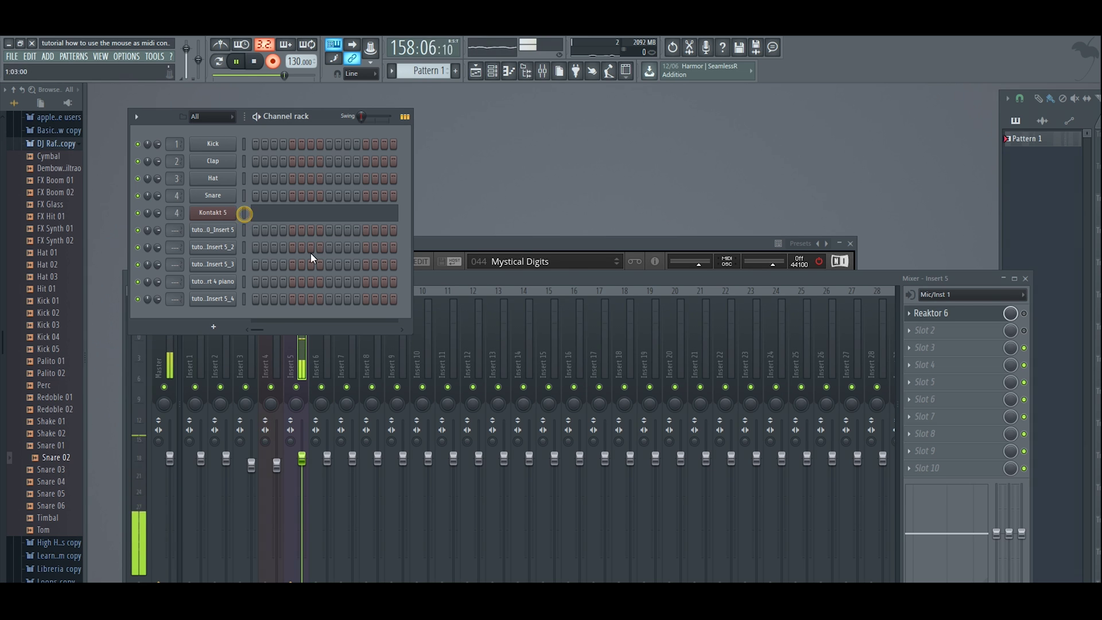
click(650, 246)
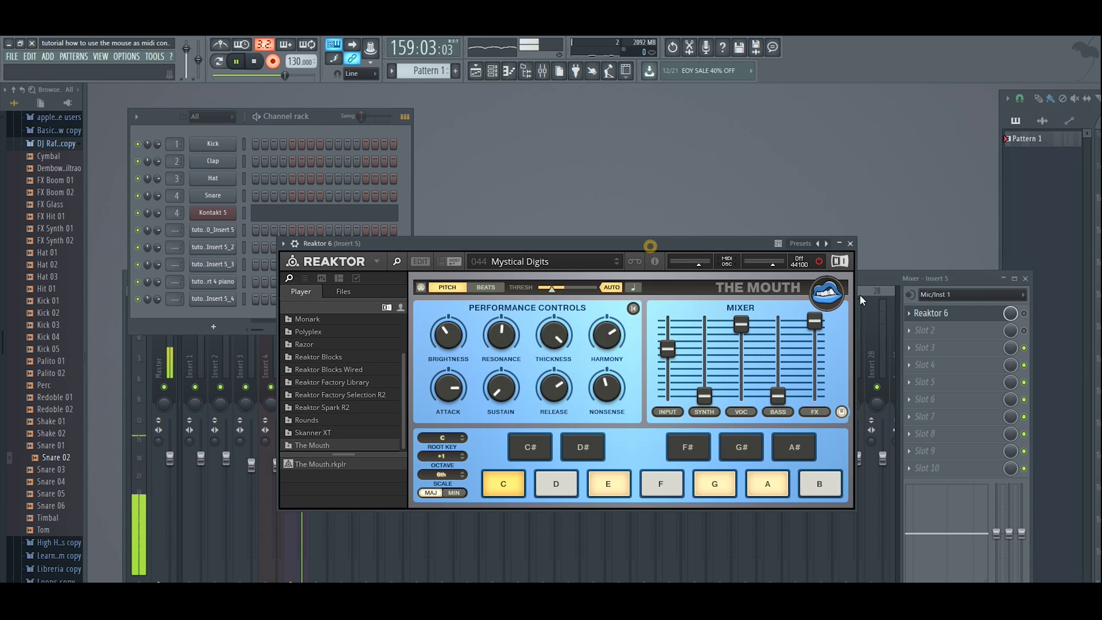
click(1024, 314)
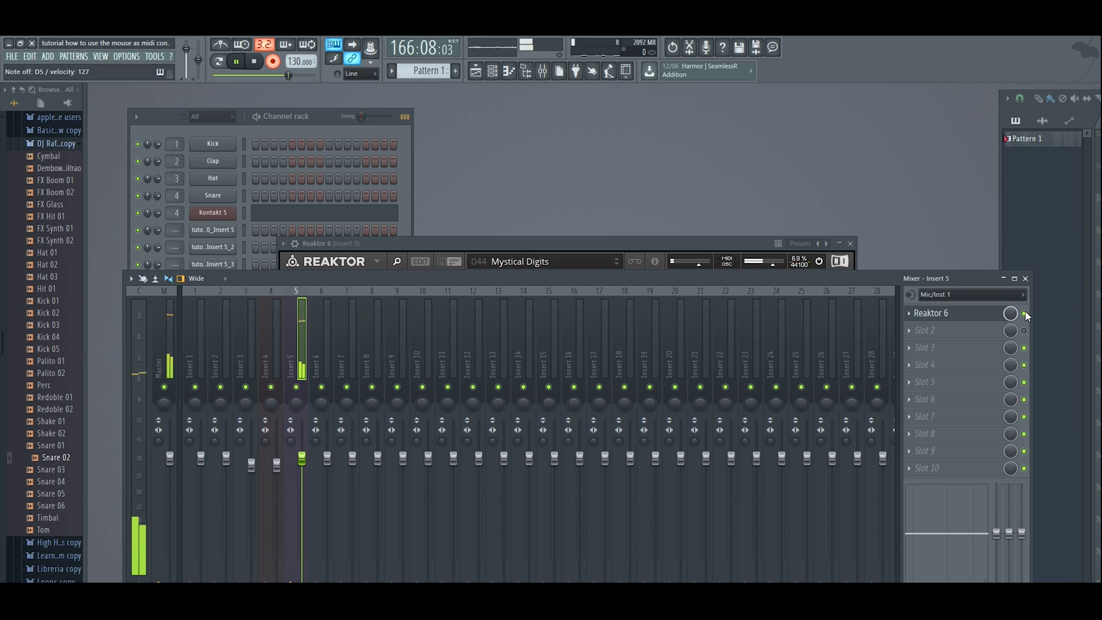
click(1024, 314)
click(730, 247)
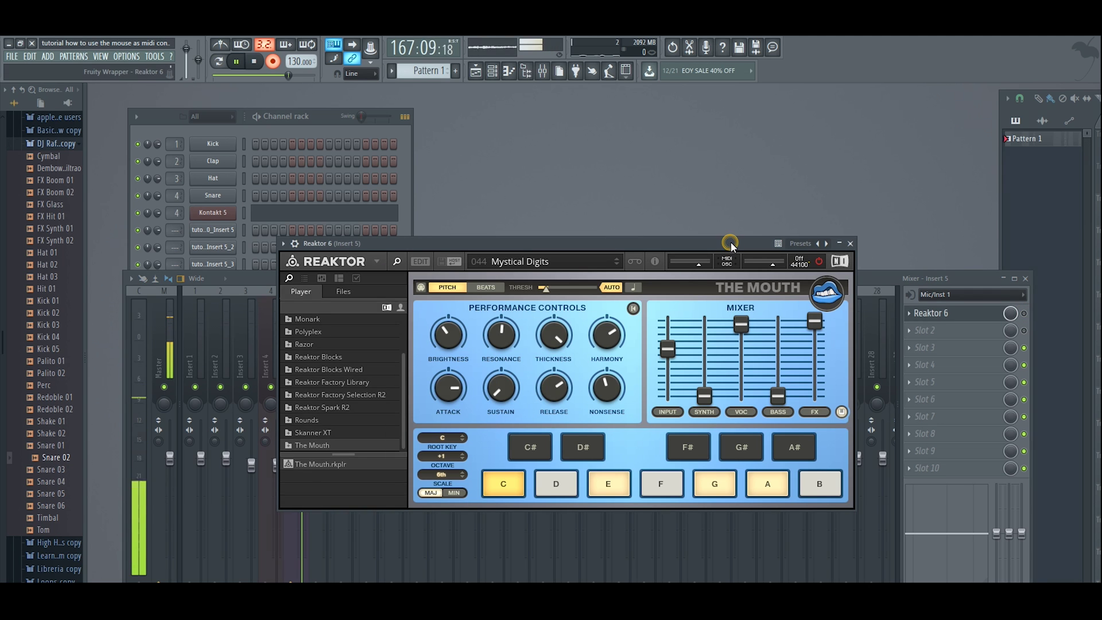